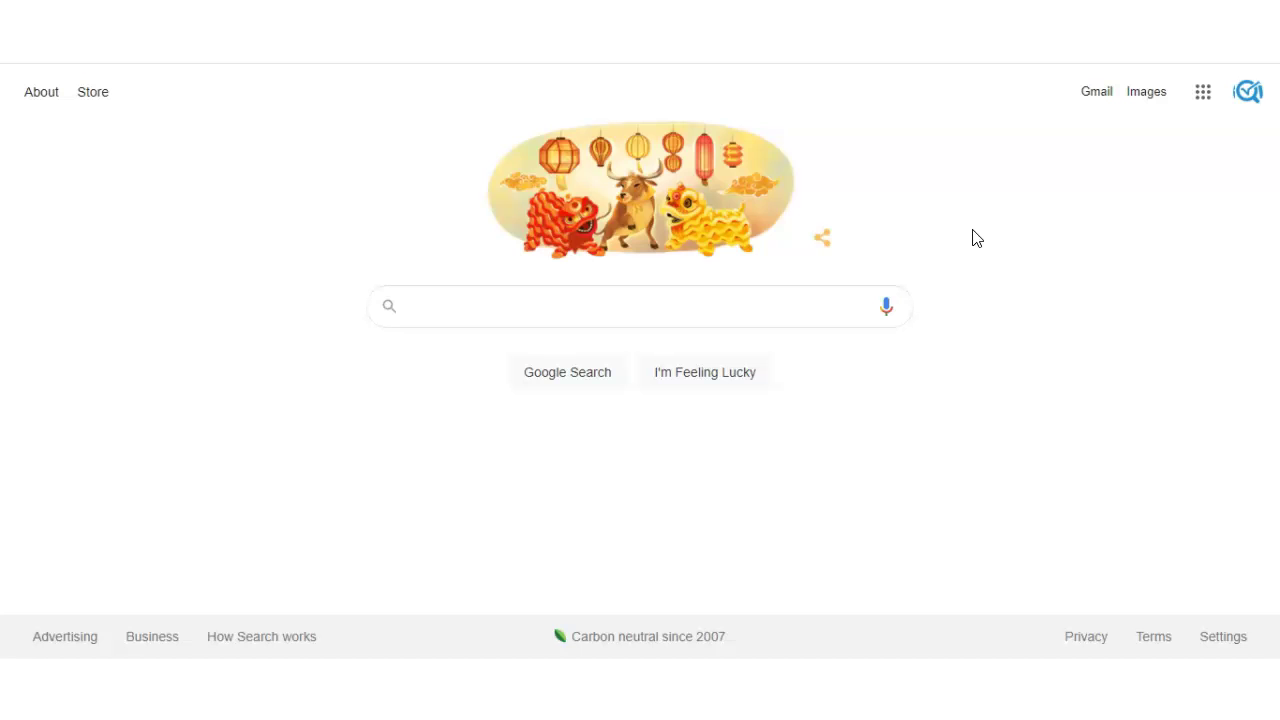
# Open the Google apps grid from the top right of the Google homepage
pyautogui.click(977, 237)
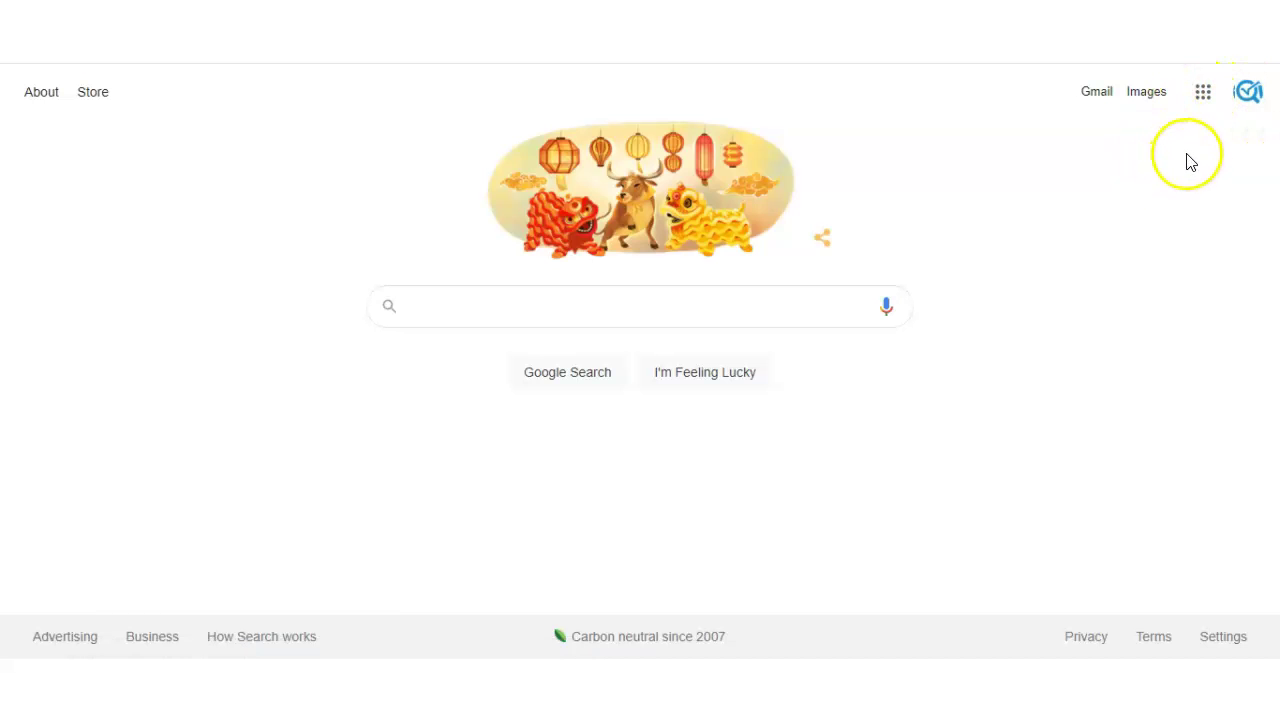
pyautogui.click(1204, 92)
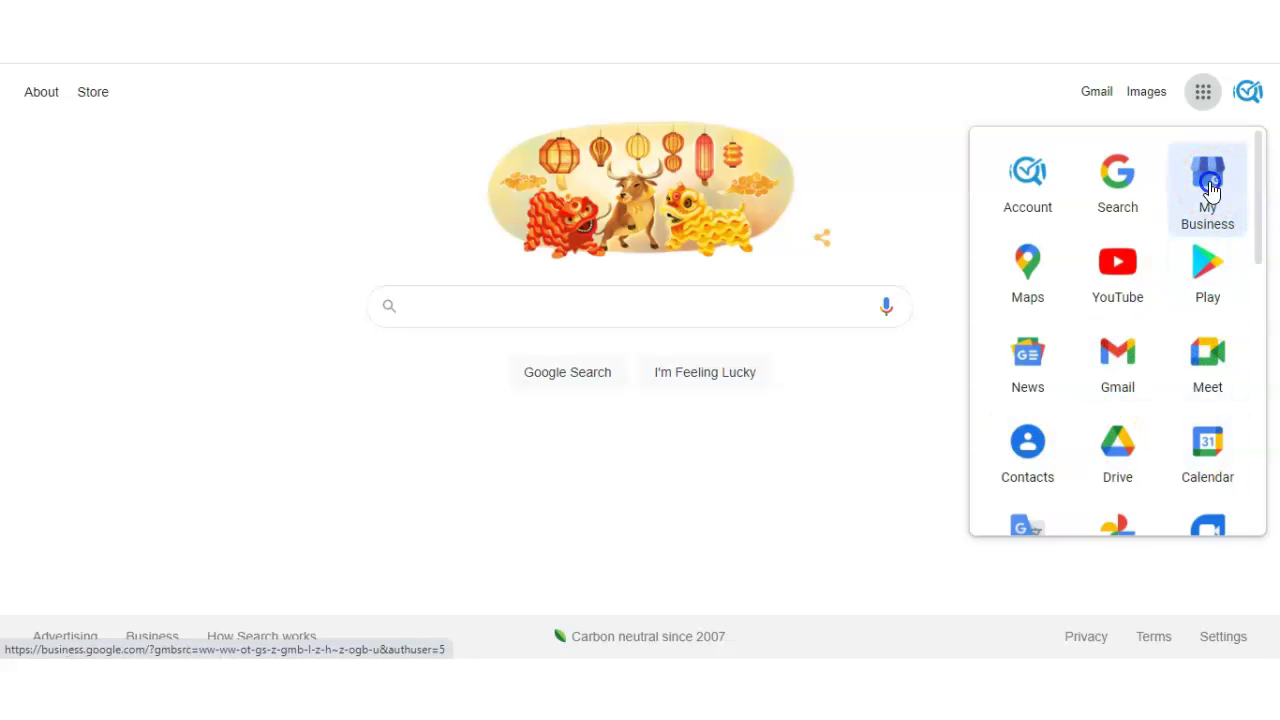
pyautogui.moveTo(1188, 197); pyautogui.dragTo(1207, 178)
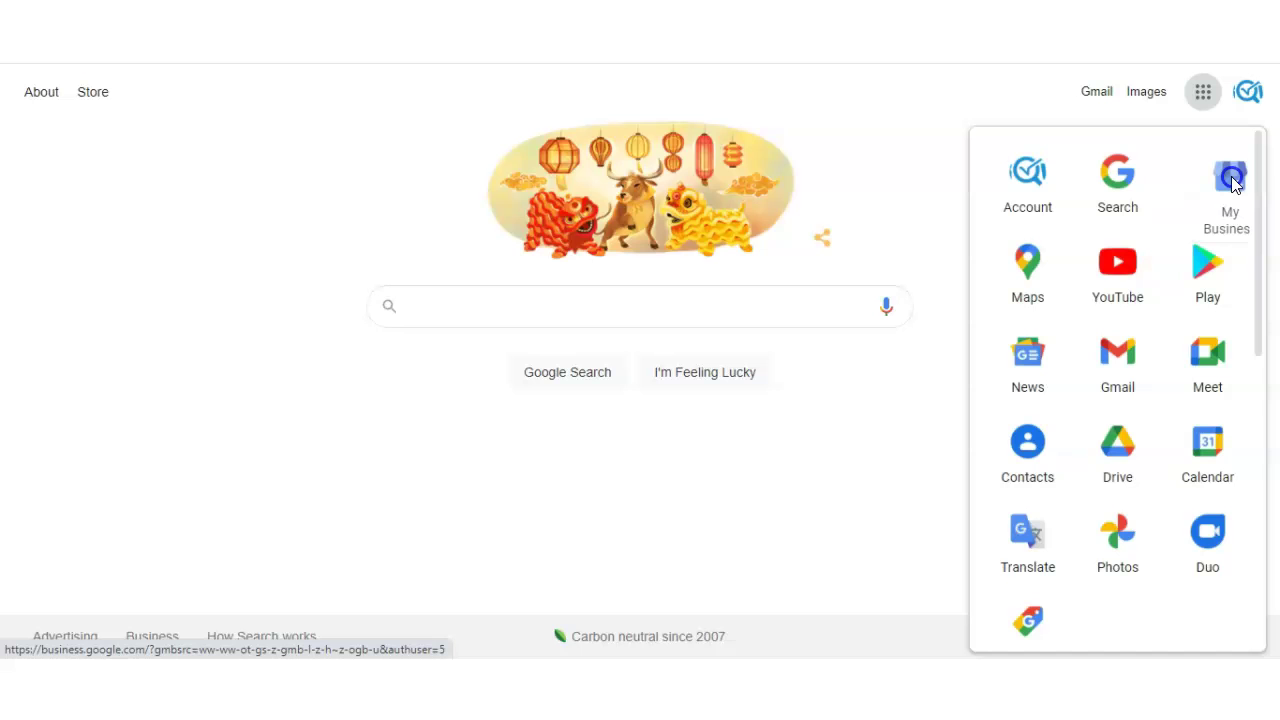
pyautogui.click(1207, 180)
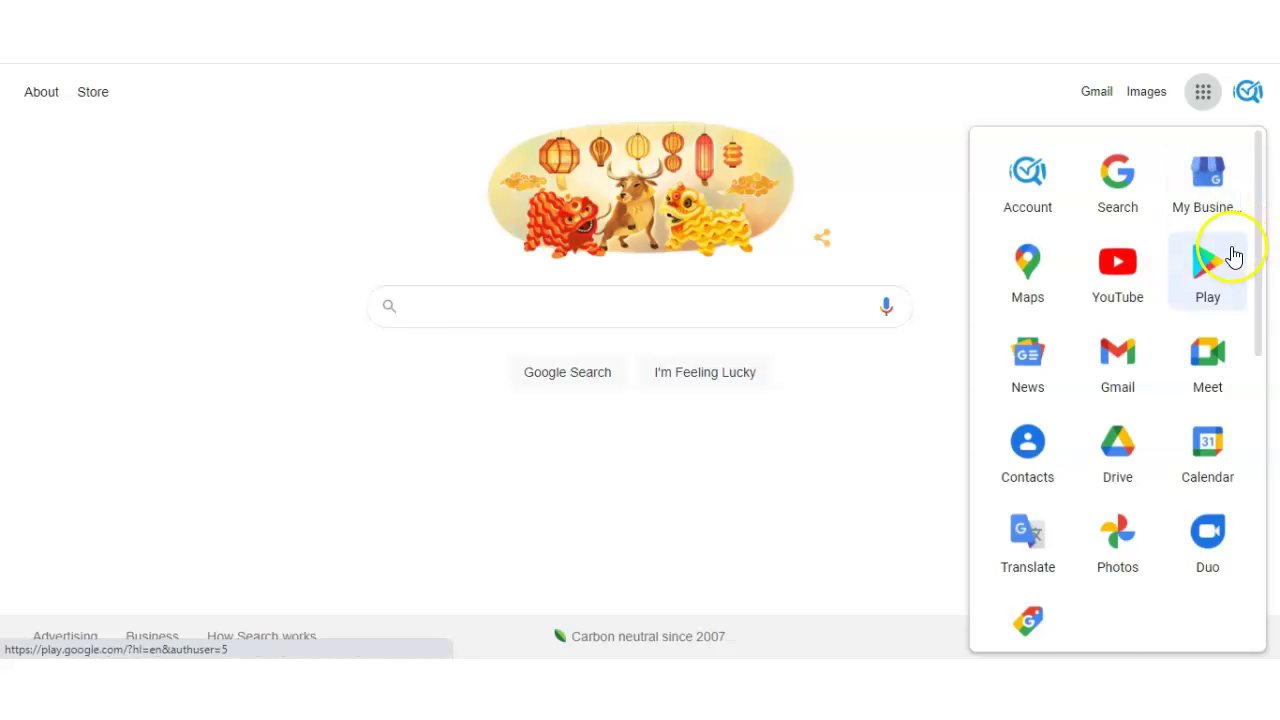
pyautogui.scroll(-3, 1207, 270)
pyautogui.scroll(-3, 1150, 320)
pyautogui.scroll(5, 1133, 370)
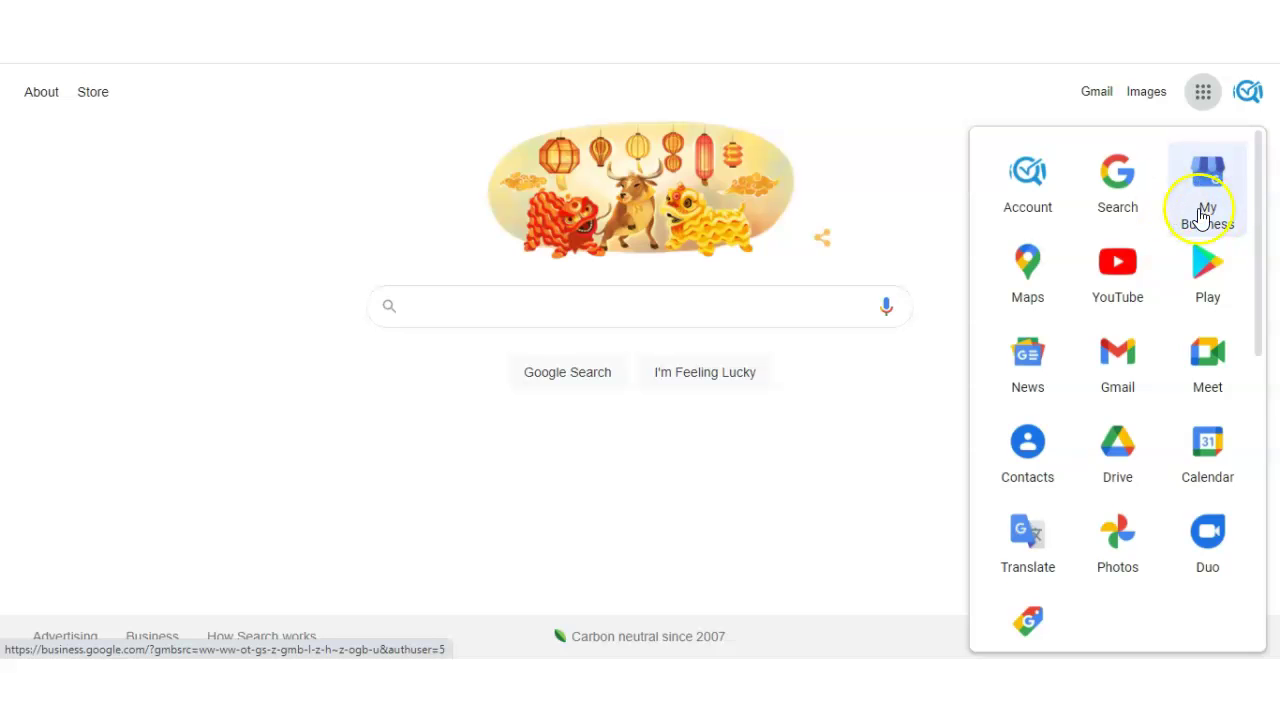
# Open My Business for WebRovi, dismiss the Your plan panel, and show Manage users
pyautogui.click(1212, 208)
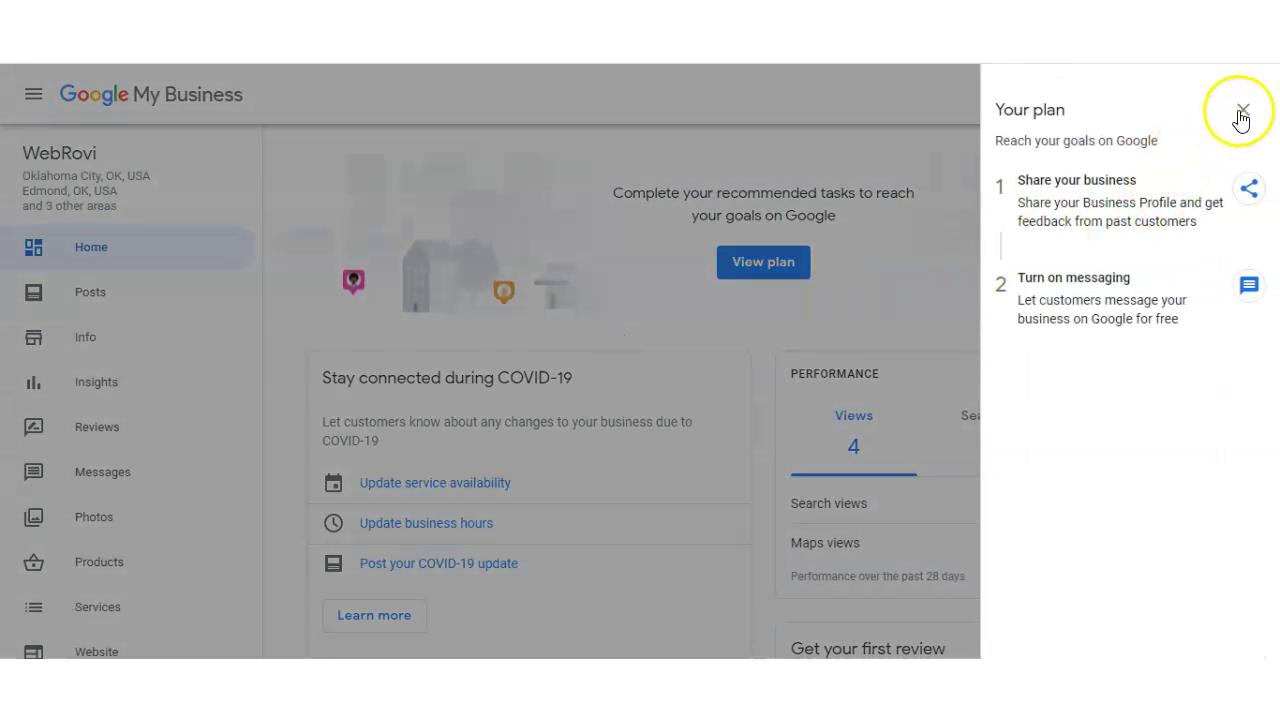
pyautogui.click(1243, 109)
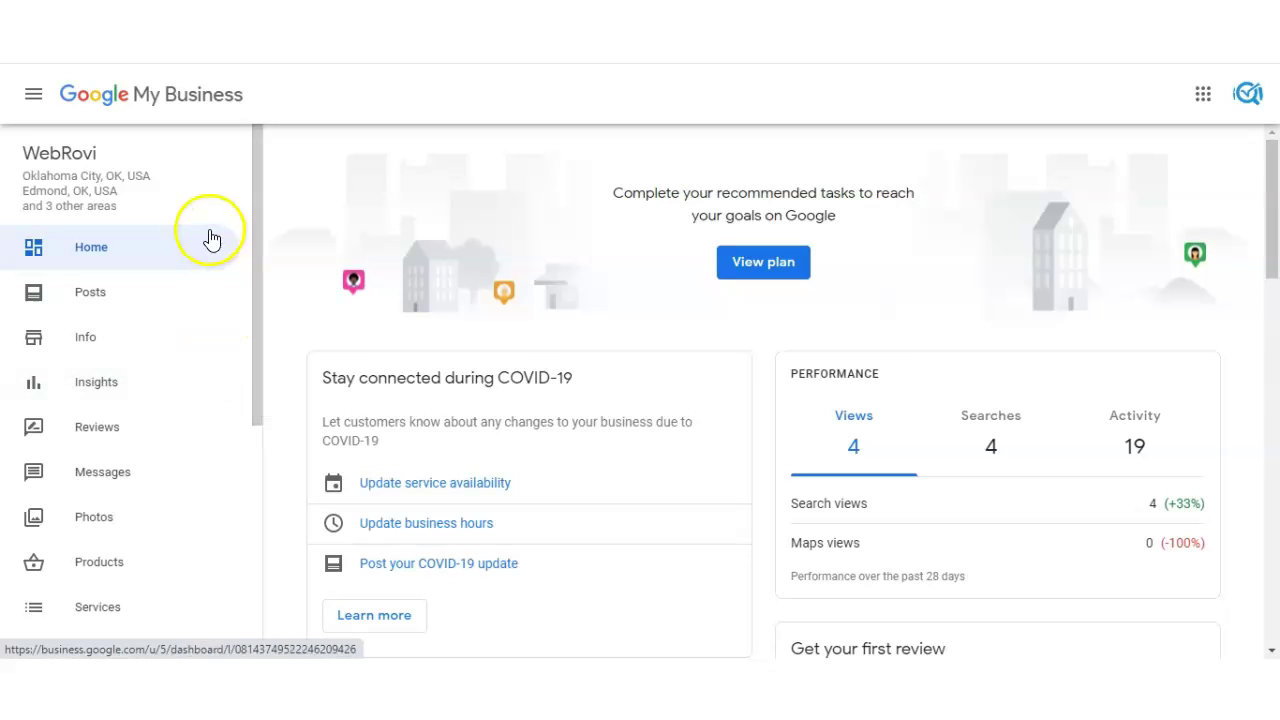
pyautogui.scroll(-2, 199, 390)
pyautogui.scroll(-1, 199, 395)
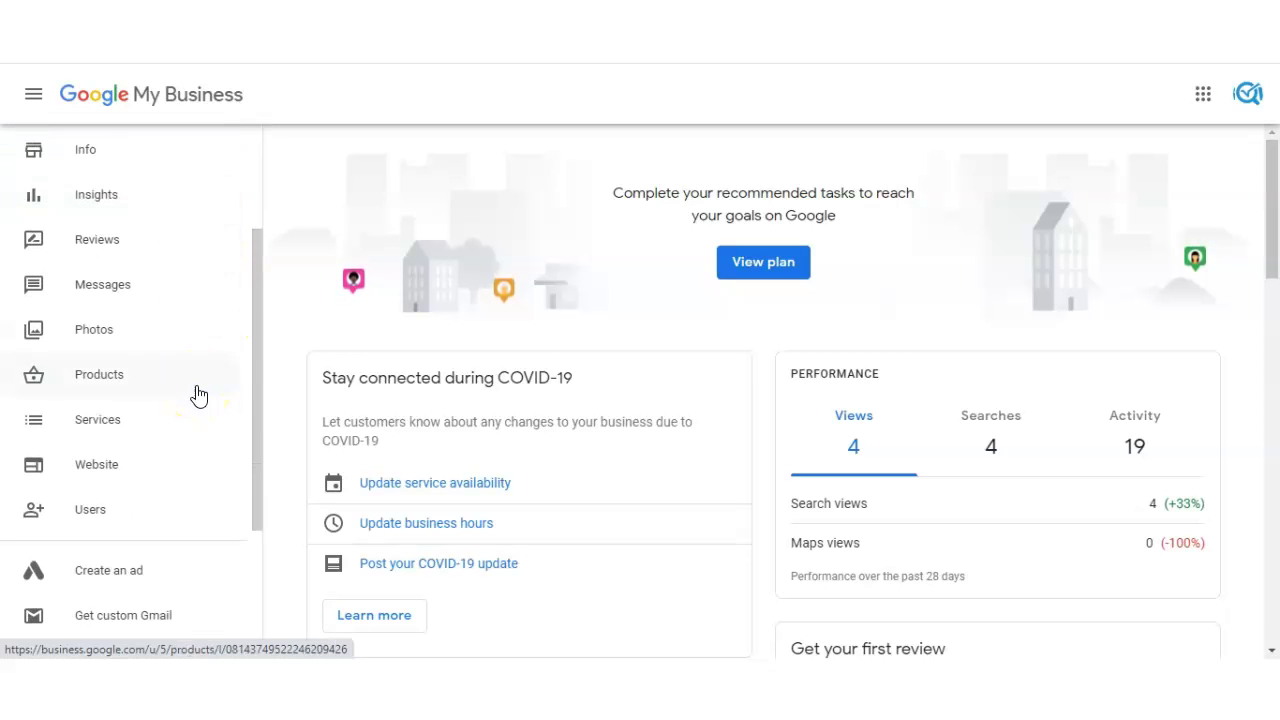
pyautogui.scroll(-1, 199, 395)
pyautogui.click(80, 420)
pyautogui.click(80, 420)
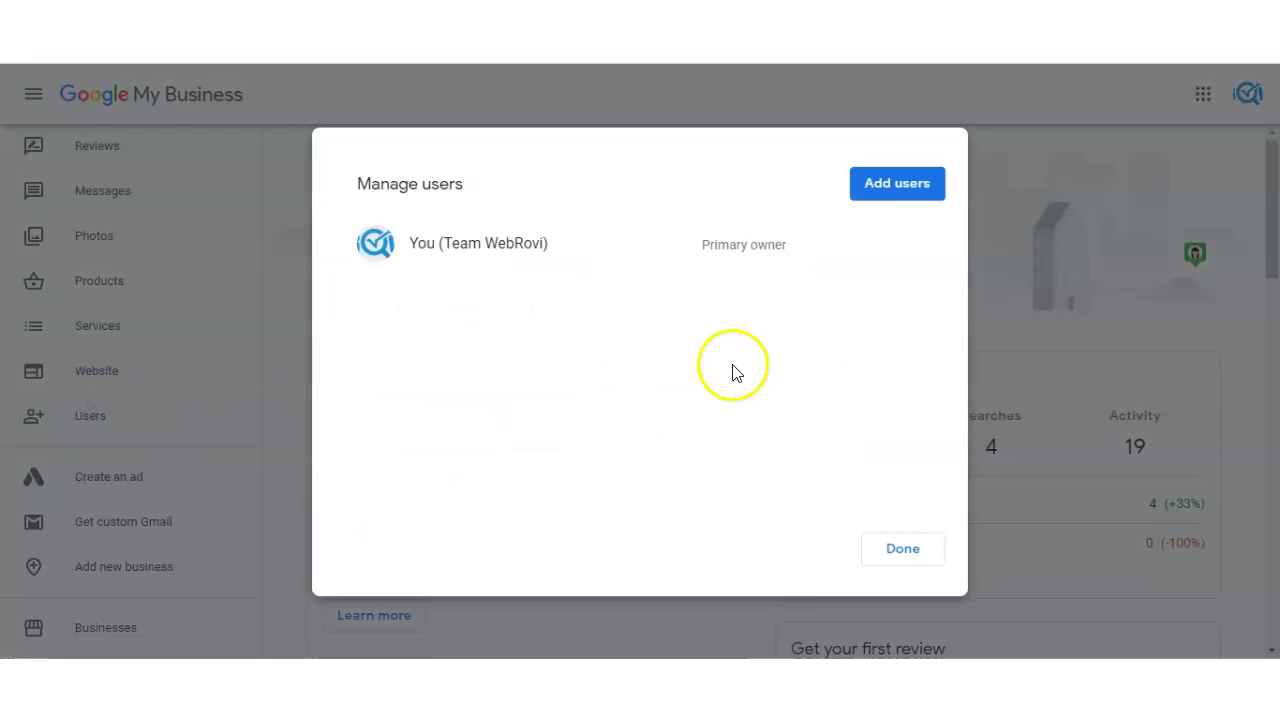
# Start an Add new users invitation and choose Manager as the role
pyautogui.click(898, 192)
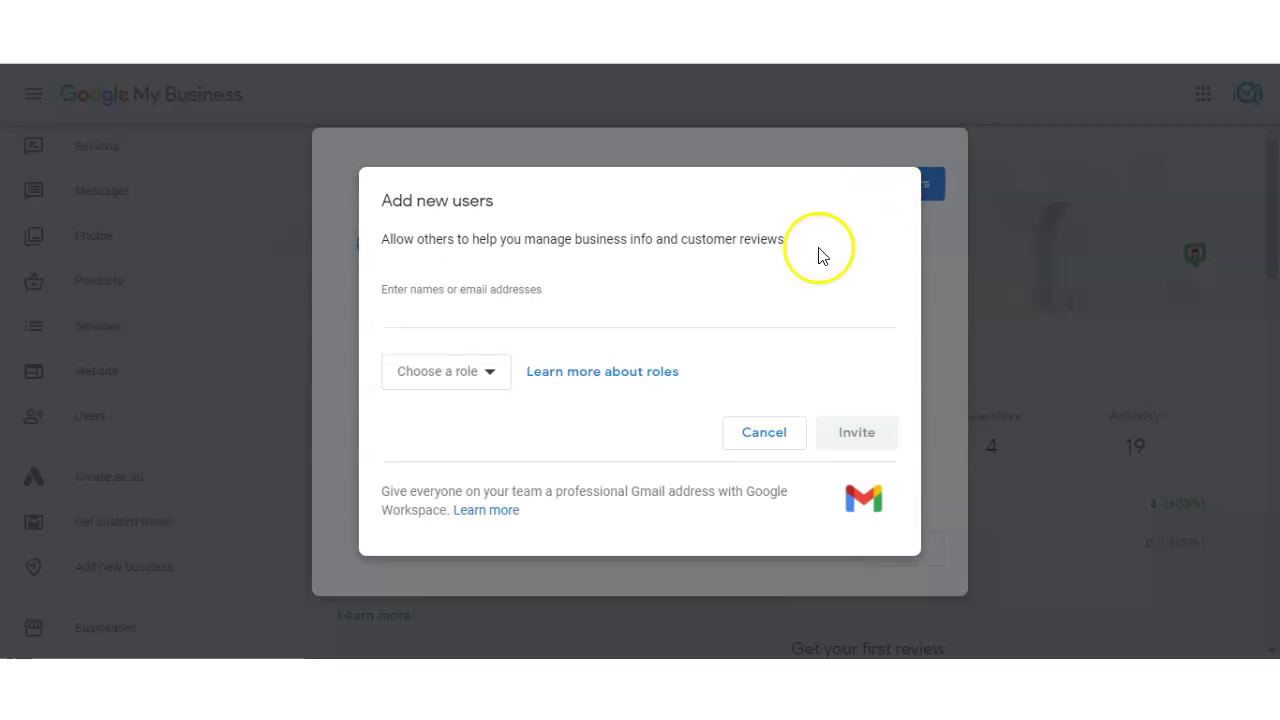
pyautogui.click(605, 315)
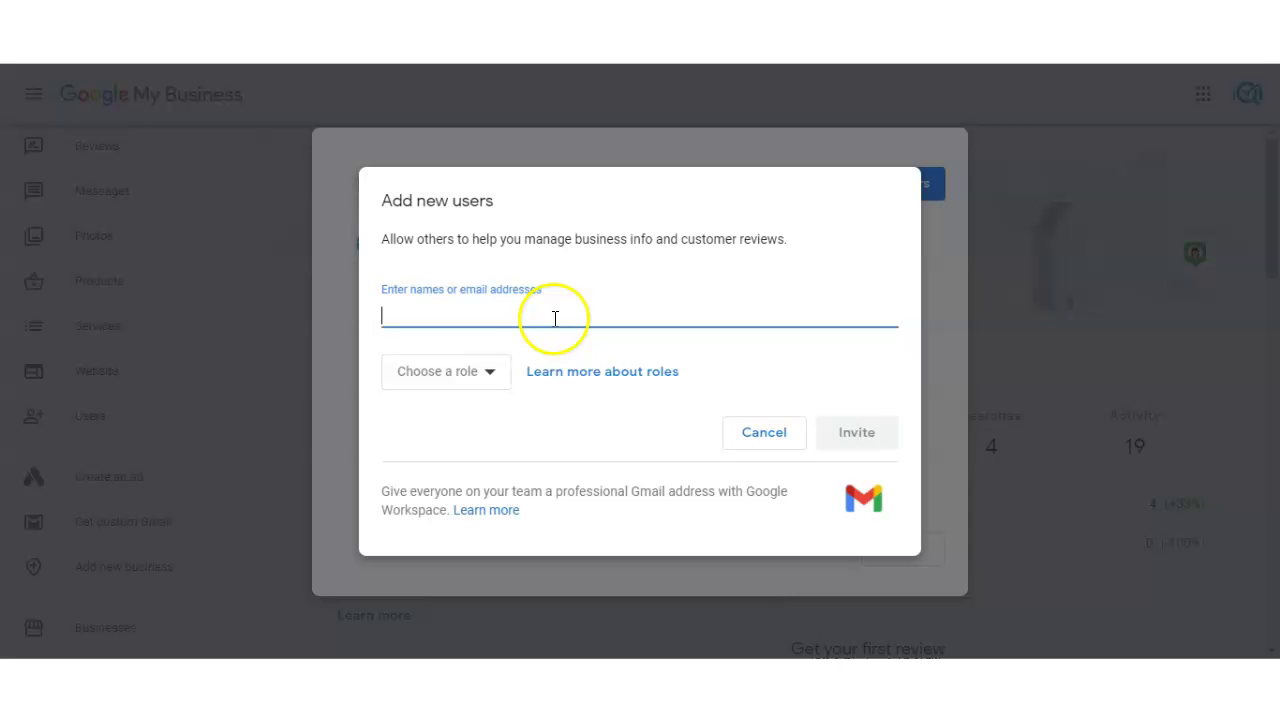
pyautogui.click(490, 374)
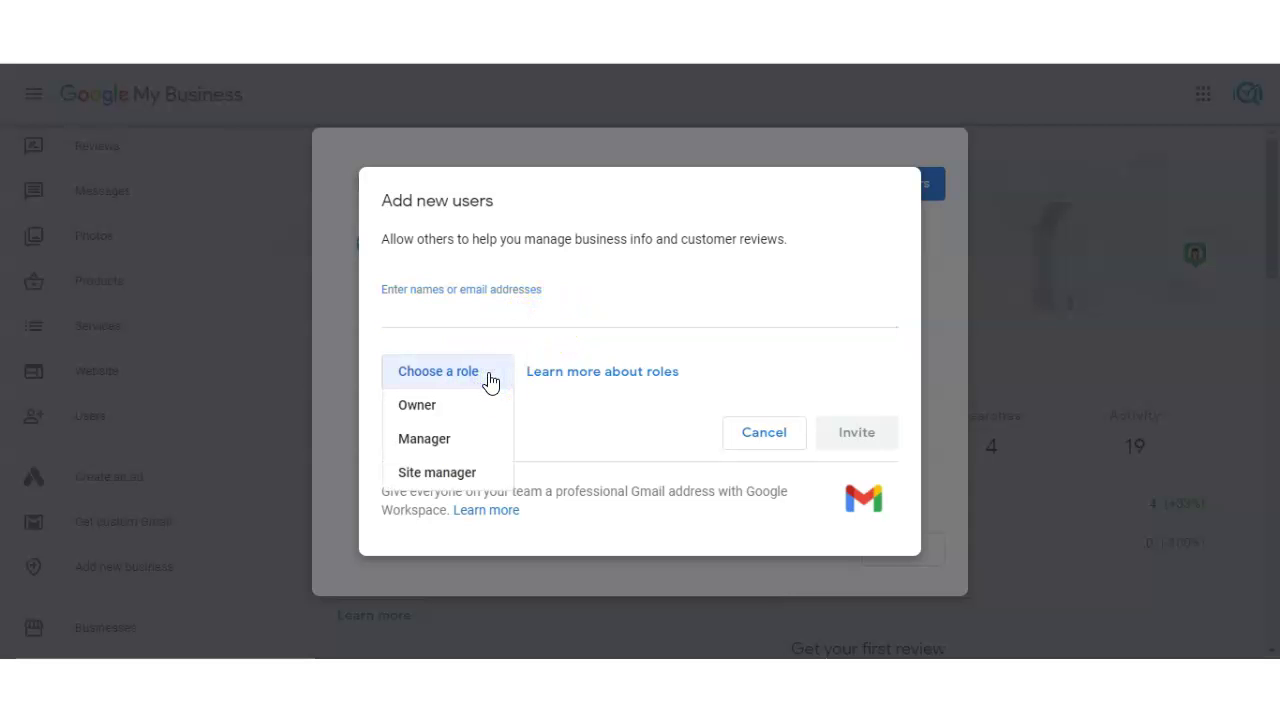
pyautogui.click(430, 440)
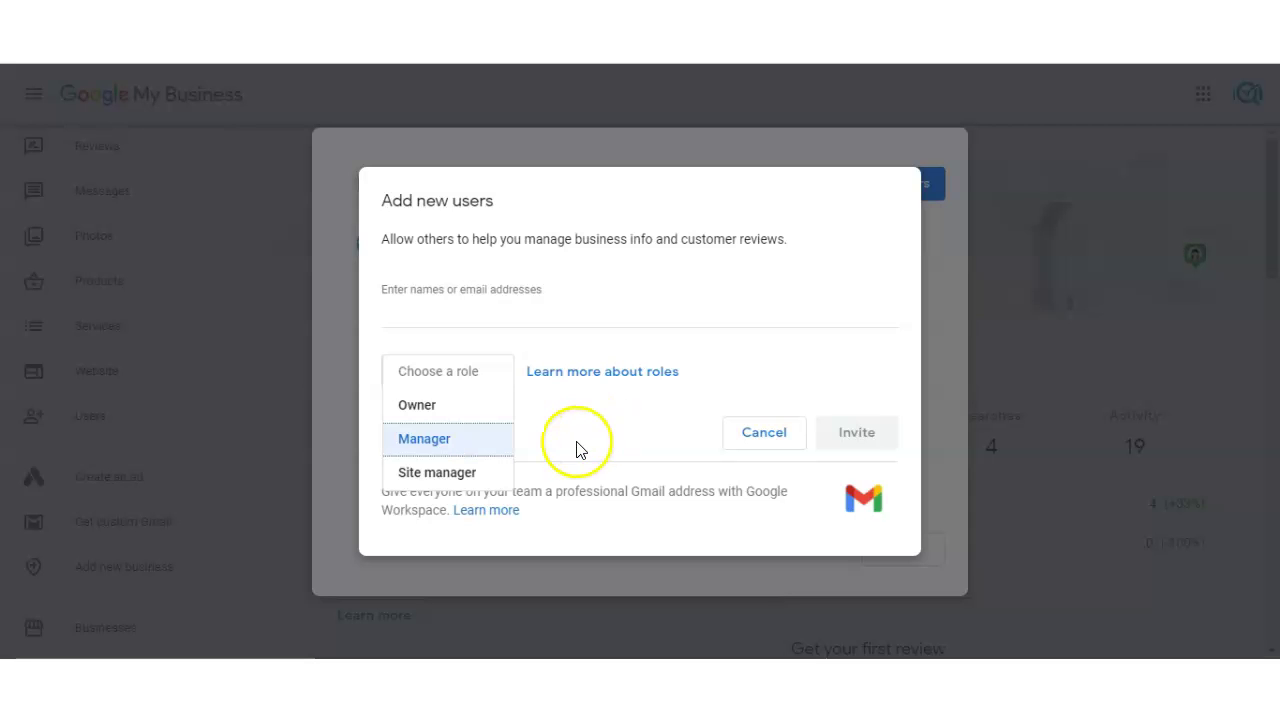
# Cancel the Manager invitation without inviting anyone and close Manage users with Done
pyautogui.click(429, 443)
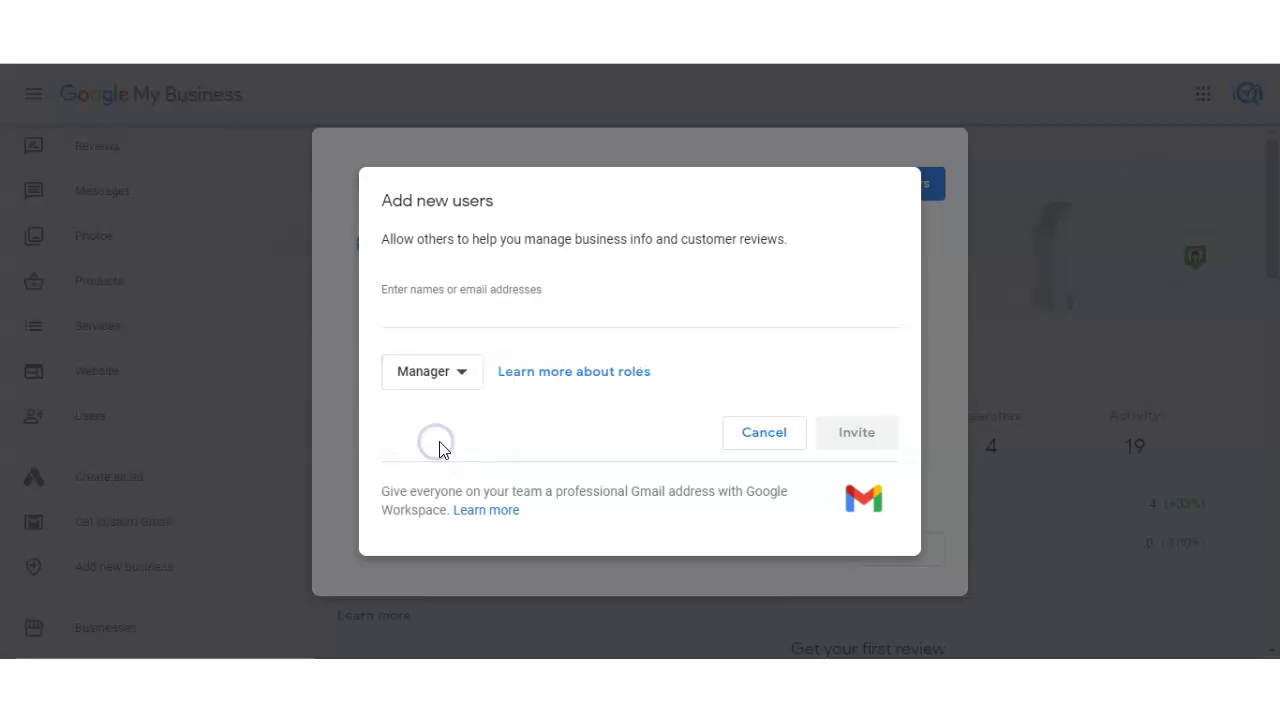
pyautogui.click(470, 308)
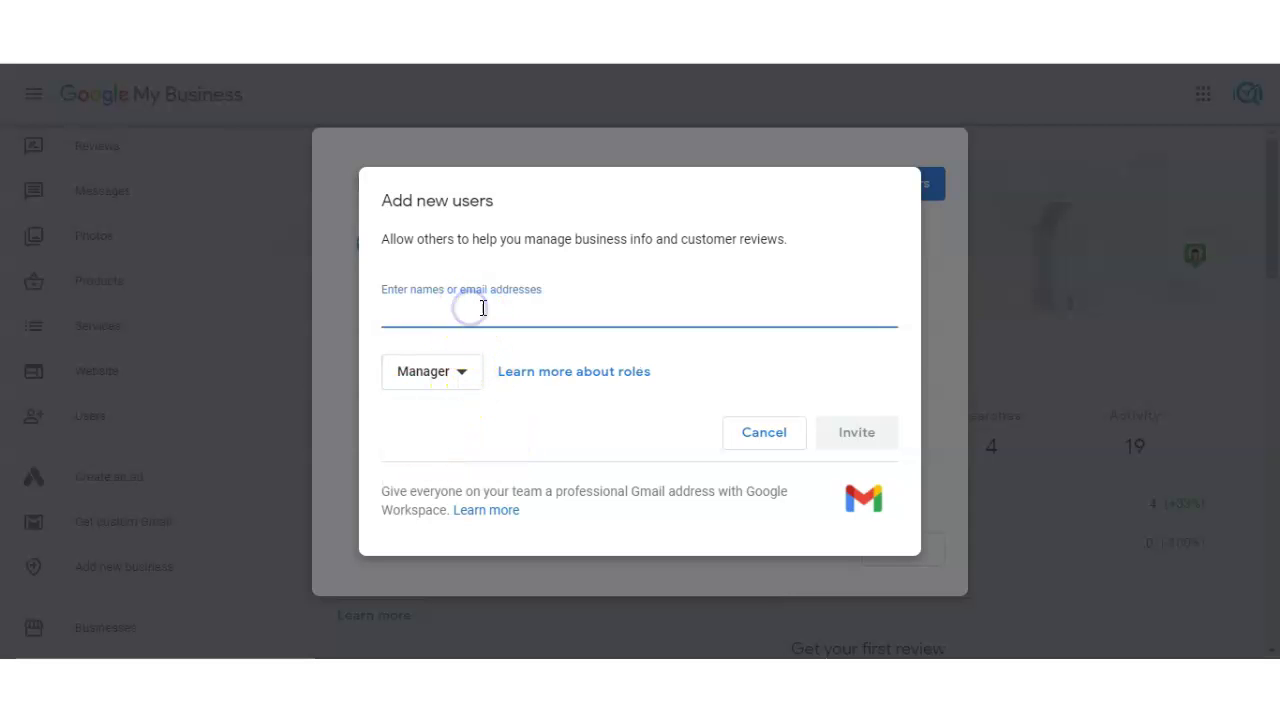
pyautogui.click(856, 429)
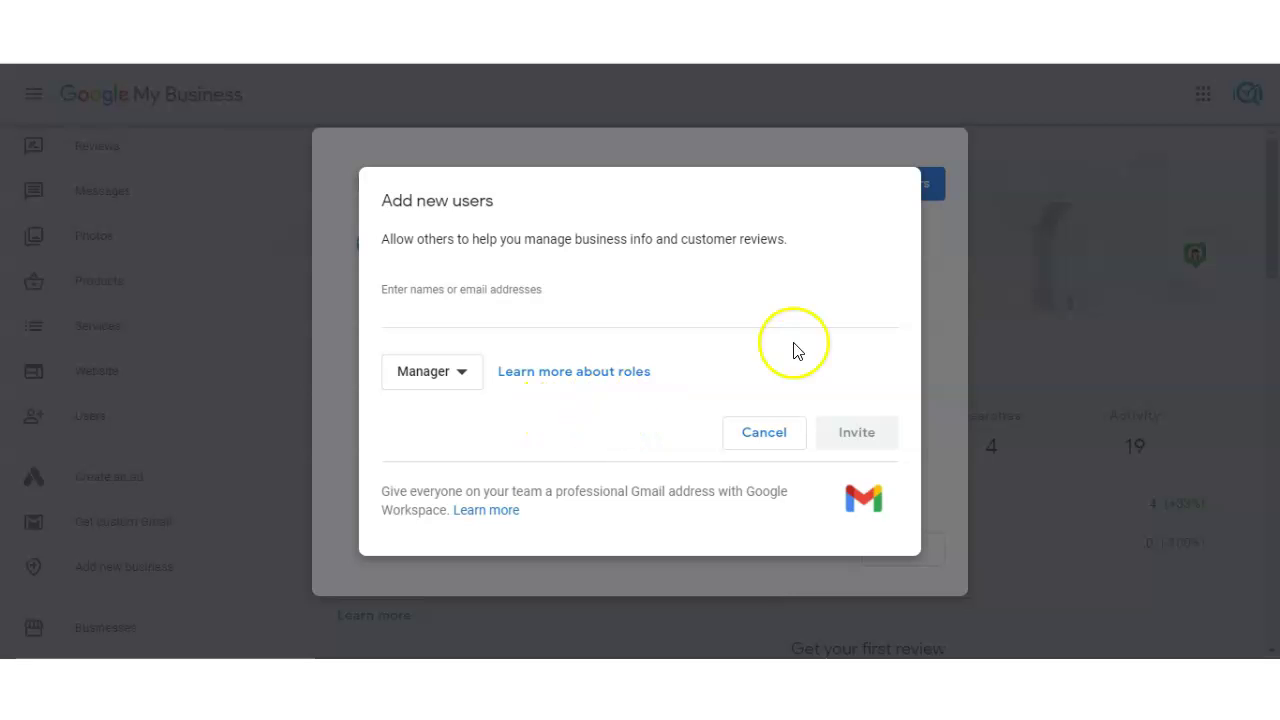
pyautogui.click(764, 432)
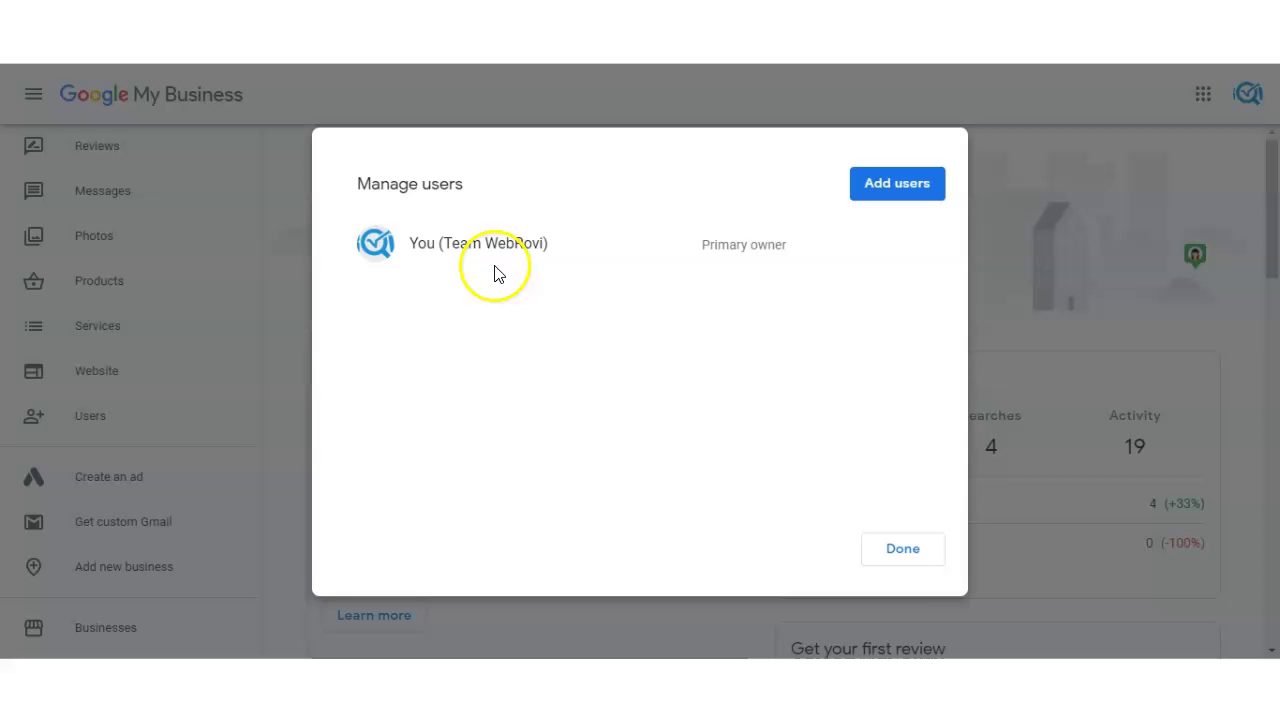
pyautogui.click(903, 550)
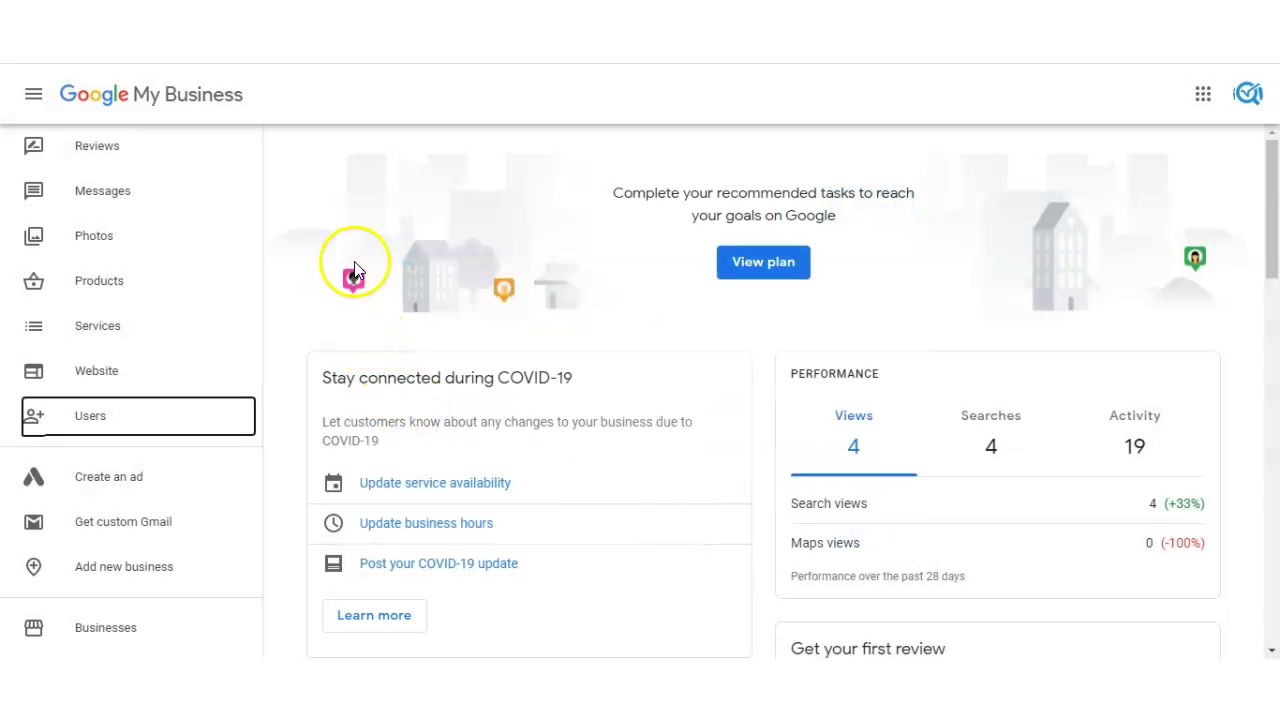